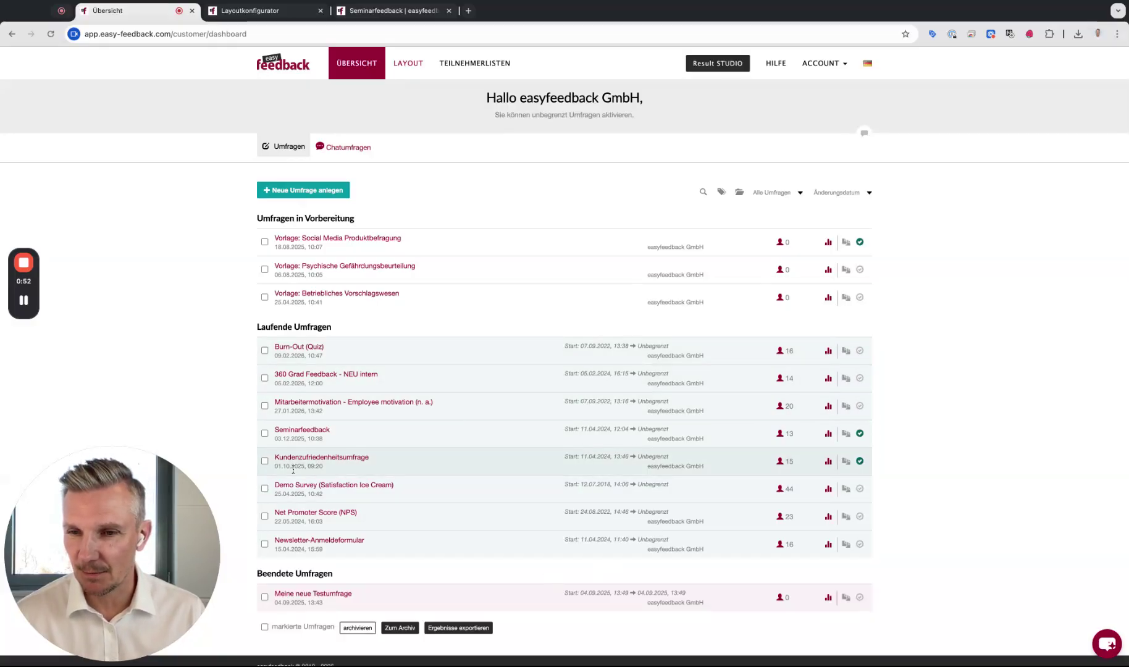
# - Open the Seminarfeedback survey and look through its welcome page and the first question pages
pyautogui.click(294, 432)
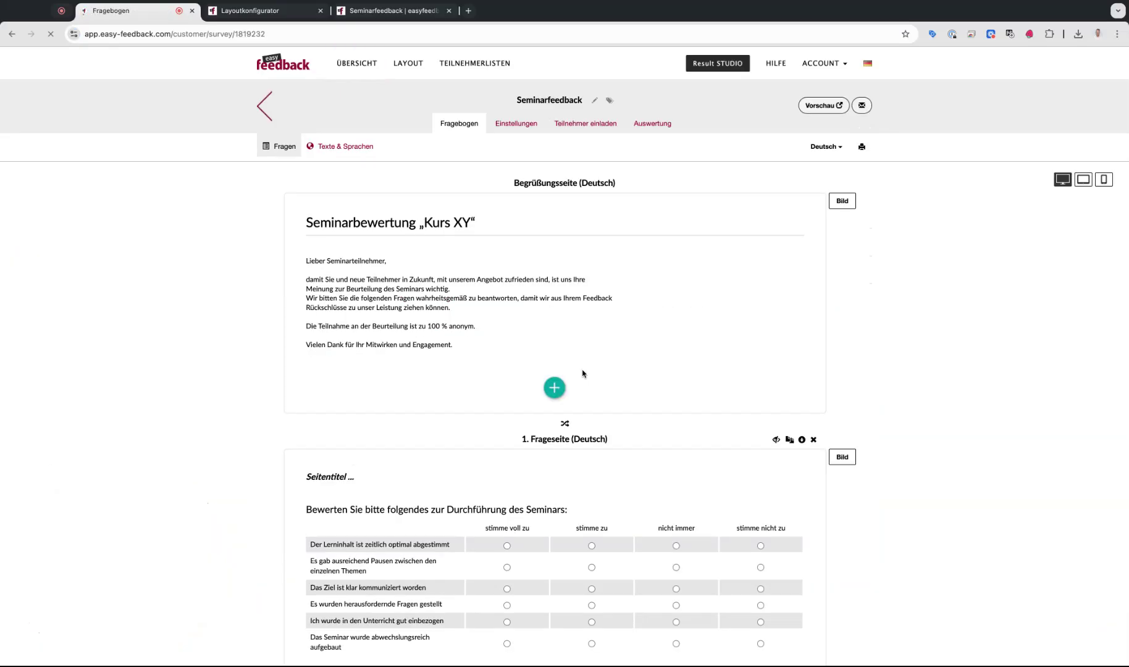
pyautogui.moveTo(512, 183); pyautogui.dragTo(616, 184)
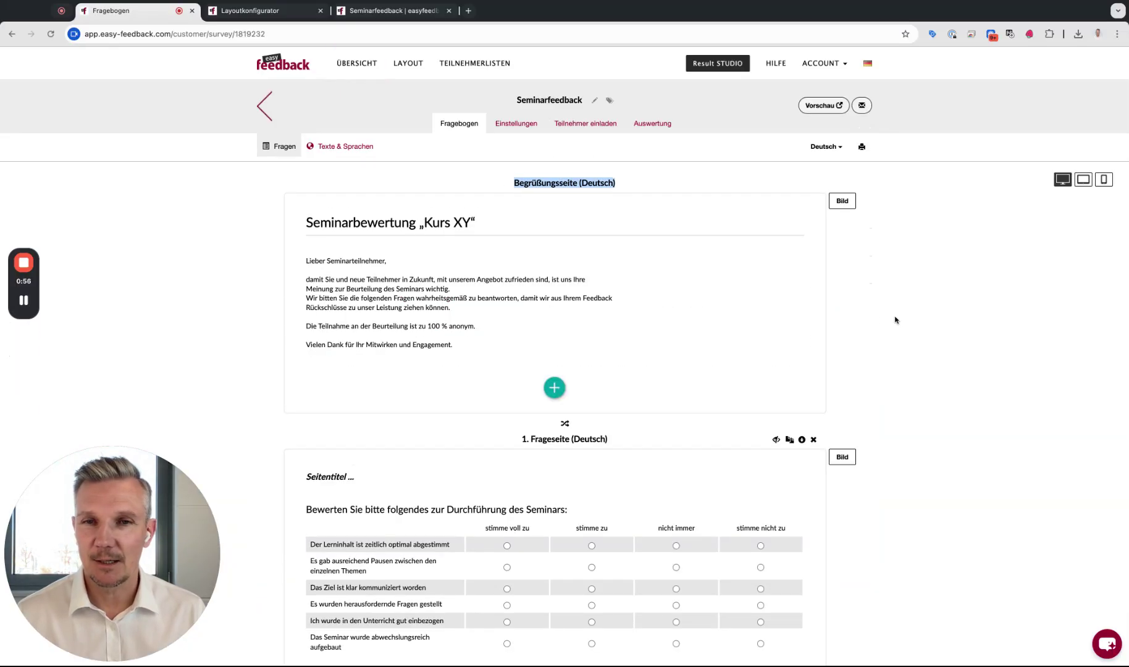
pyautogui.scroll(-5, 875, 348)
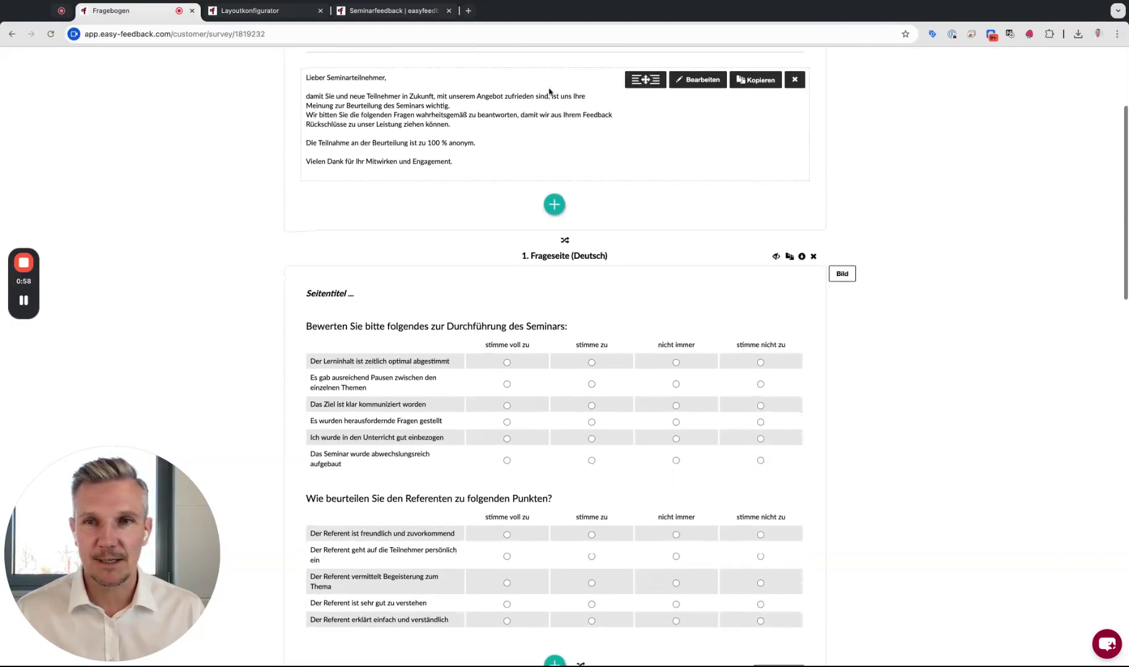
pyautogui.scroll(-3, 588, 282)
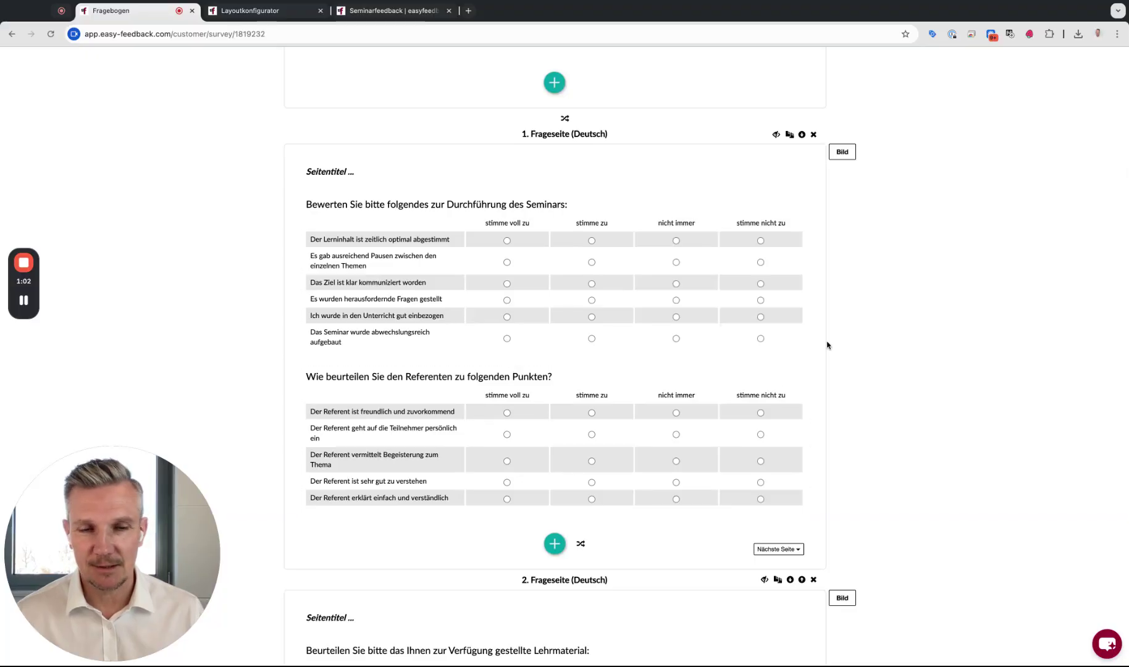
pyautogui.scroll(-7, 847, 340)
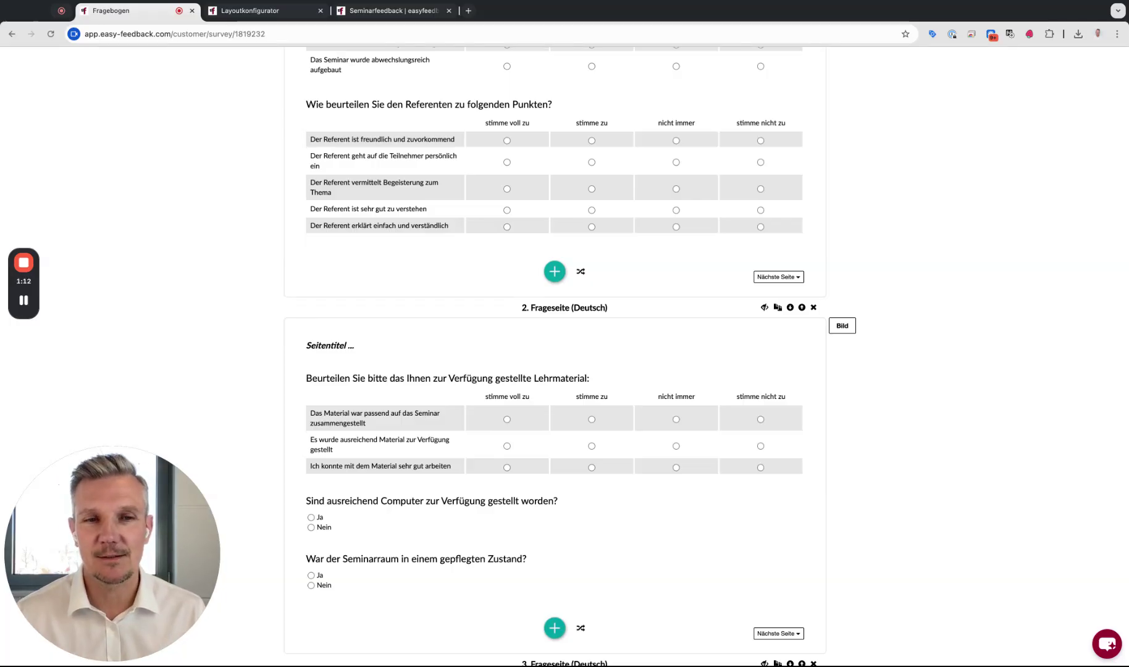
pyautogui.scroll(15, 885, 246)
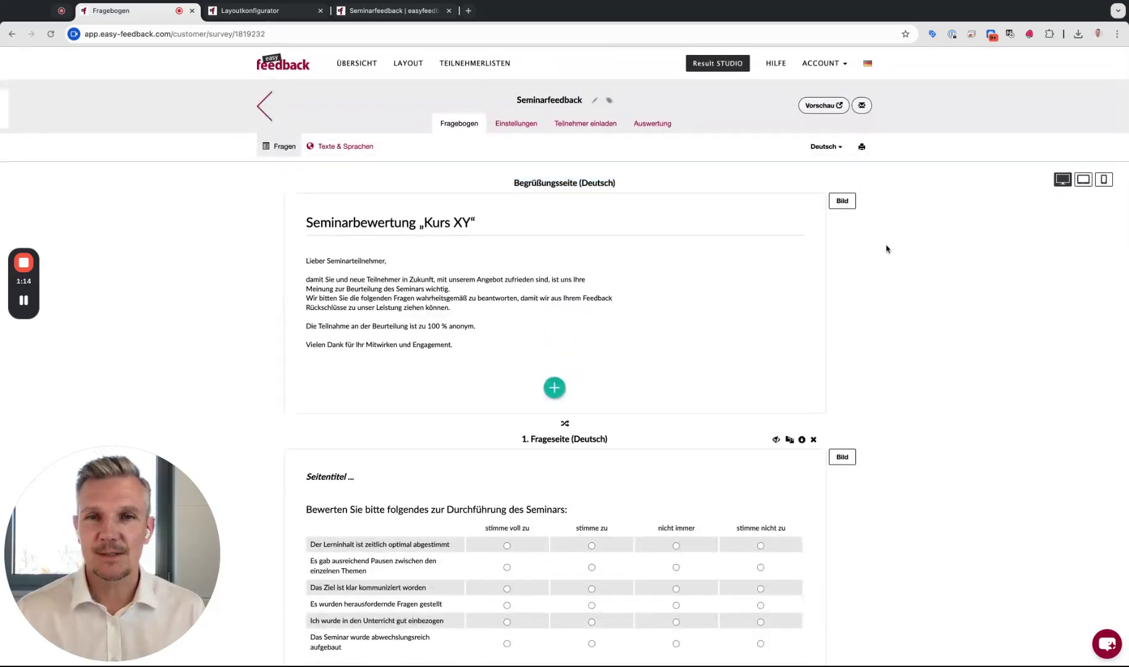
# - Look at the layout configurator, and view the Seminarfeedback survey's general settings and participant invitation options
pyautogui.click(257, 14)
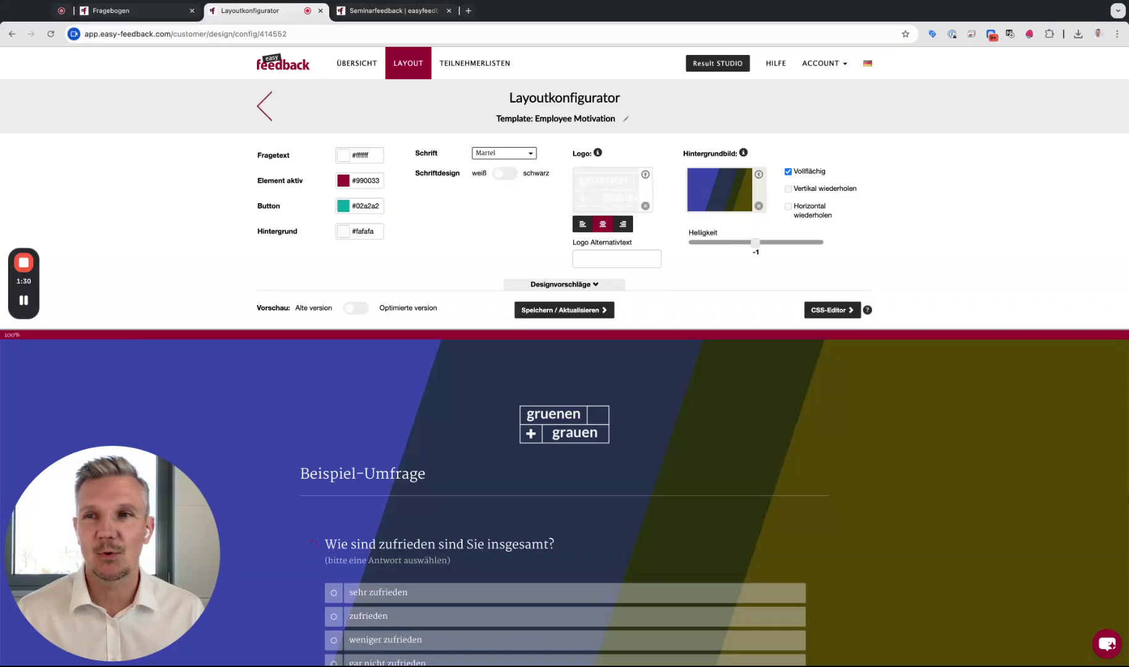
pyautogui.click(151, 18)
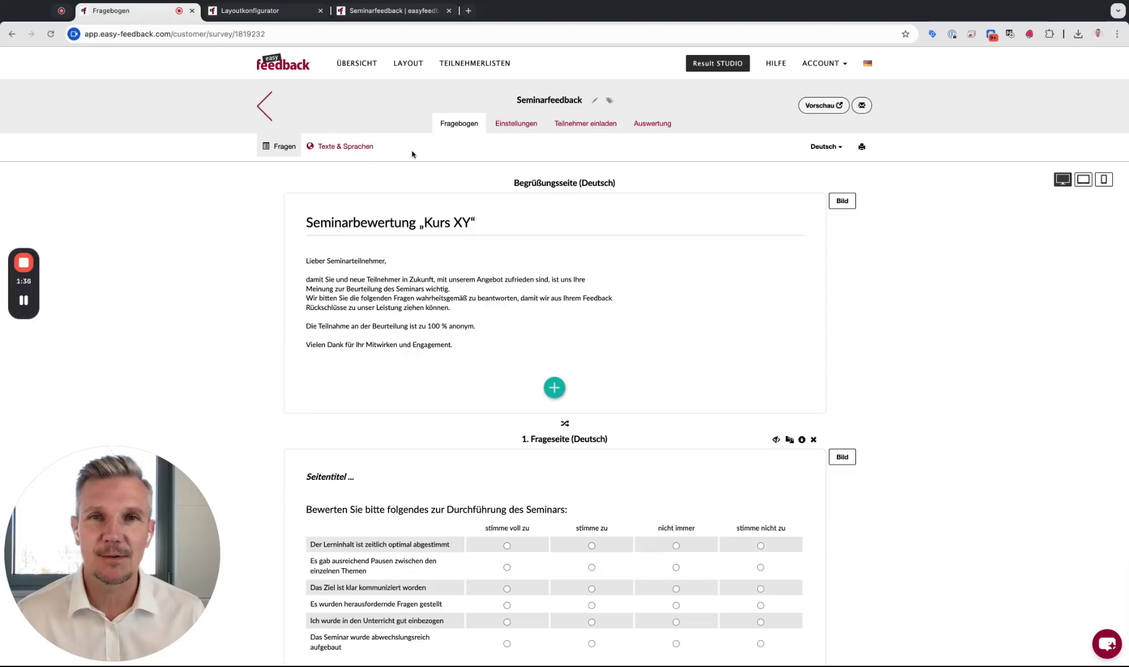
pyautogui.click(516, 125)
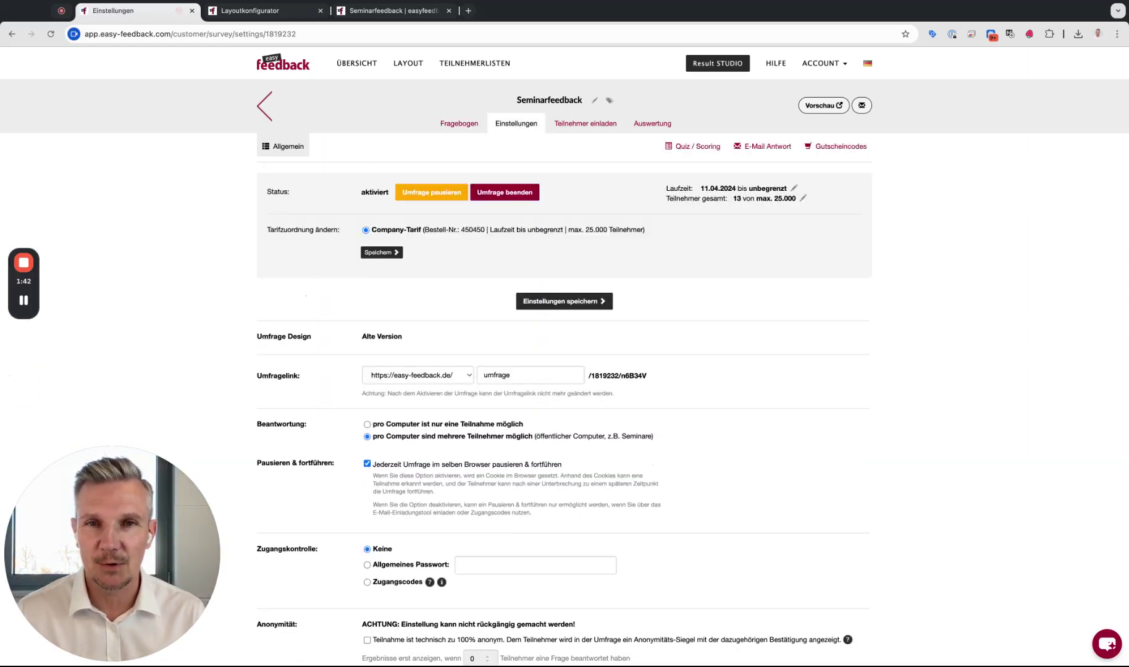
pyautogui.click(585, 125)
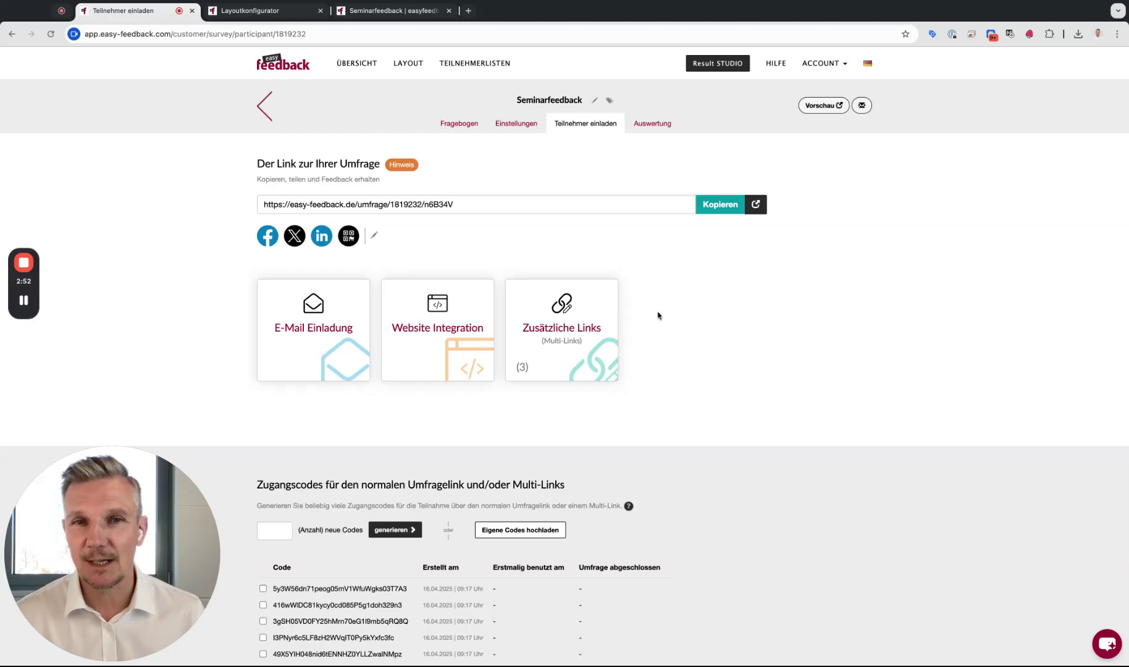
# - Review the Seminarfeedback survey's participation statistics and display the question results for all pages
pyautogui.click(658, 130)
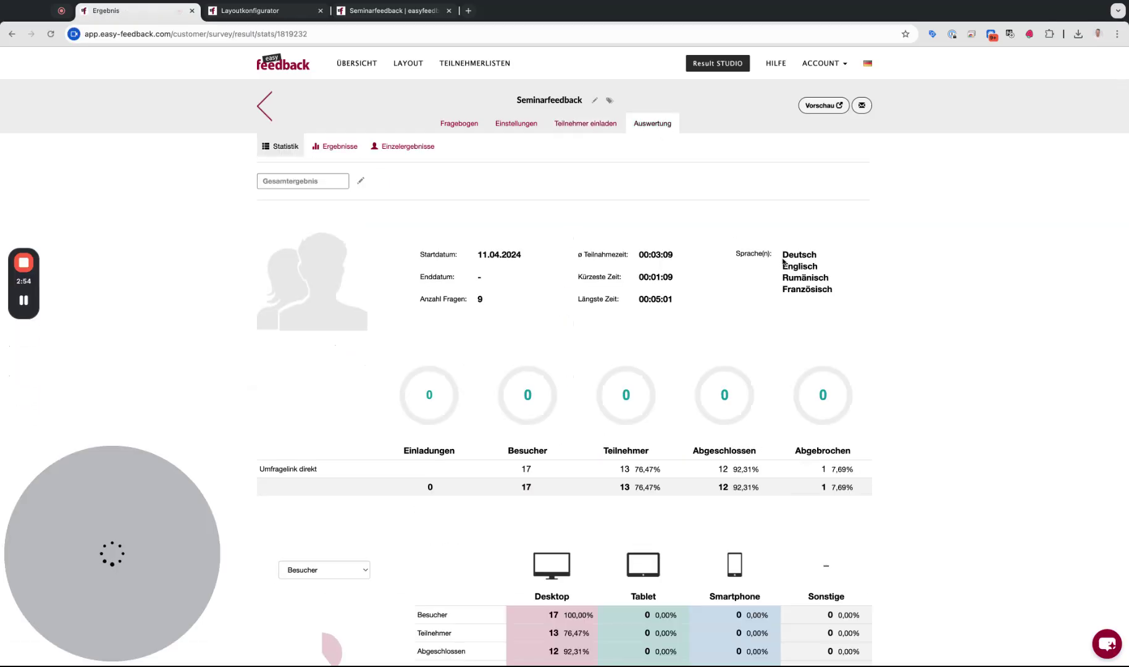
pyautogui.scroll(-5, 704, 364)
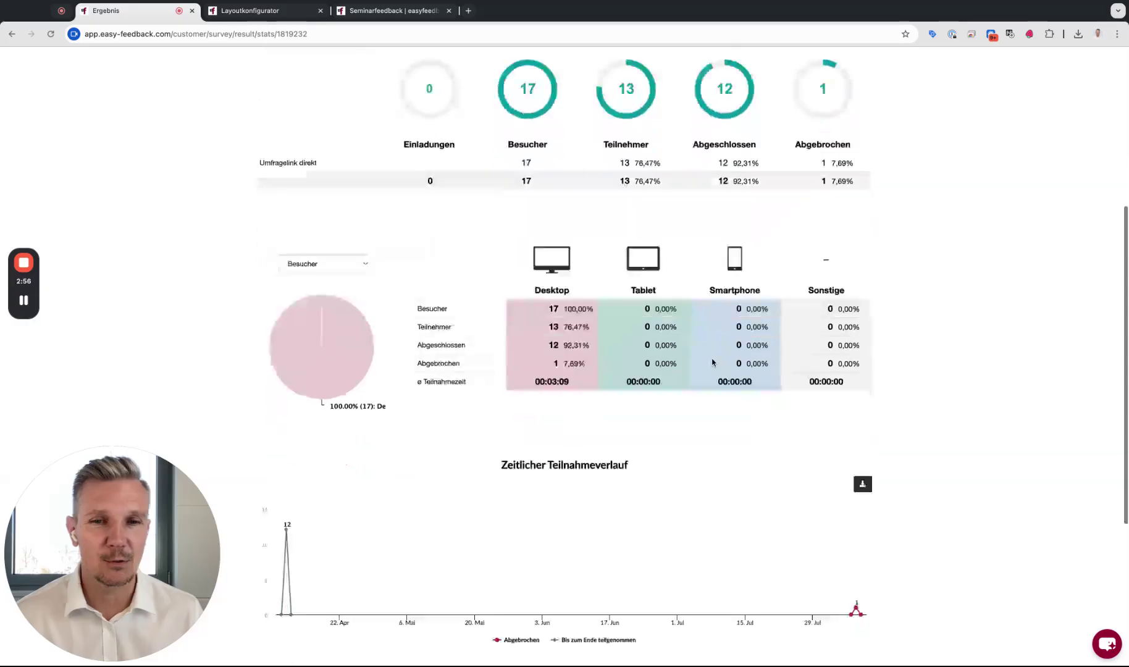
pyautogui.scroll(-3, 704, 365)
pyautogui.scroll(-2, 555, 411)
pyautogui.scroll(10, 599, 409)
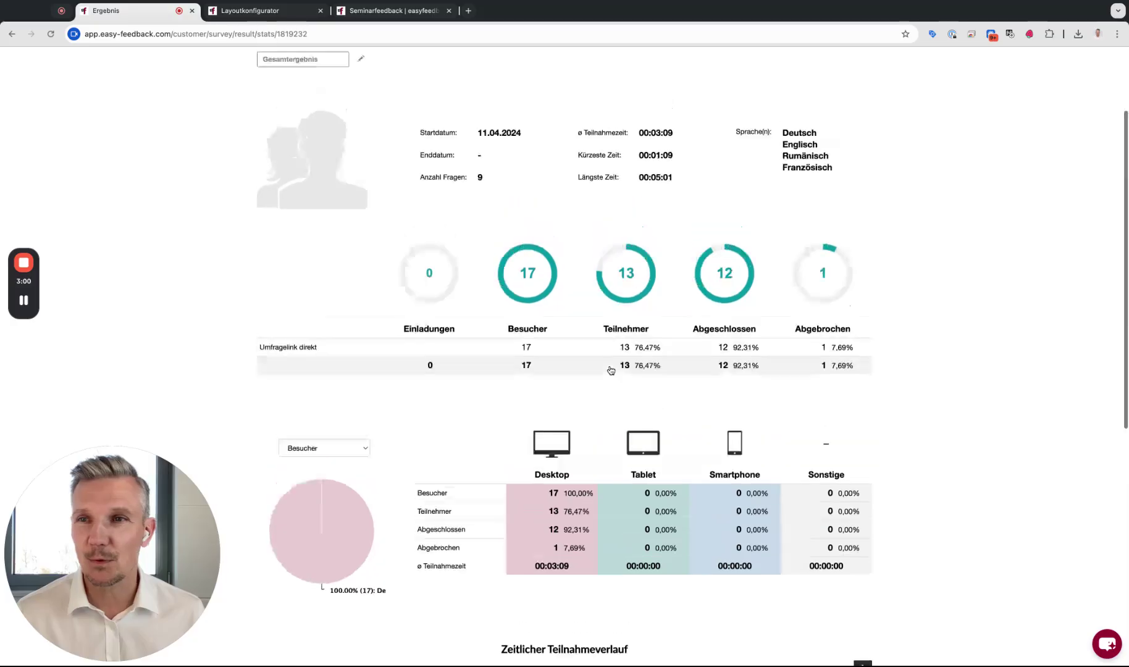
pyautogui.click(347, 154)
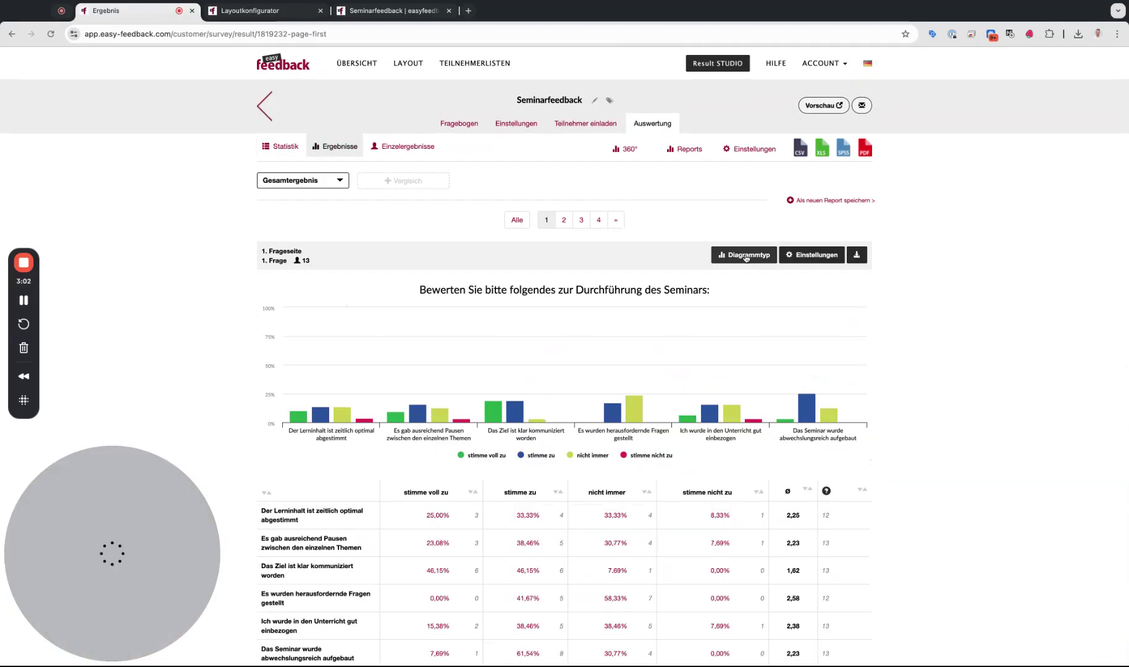
pyautogui.click(518, 221)
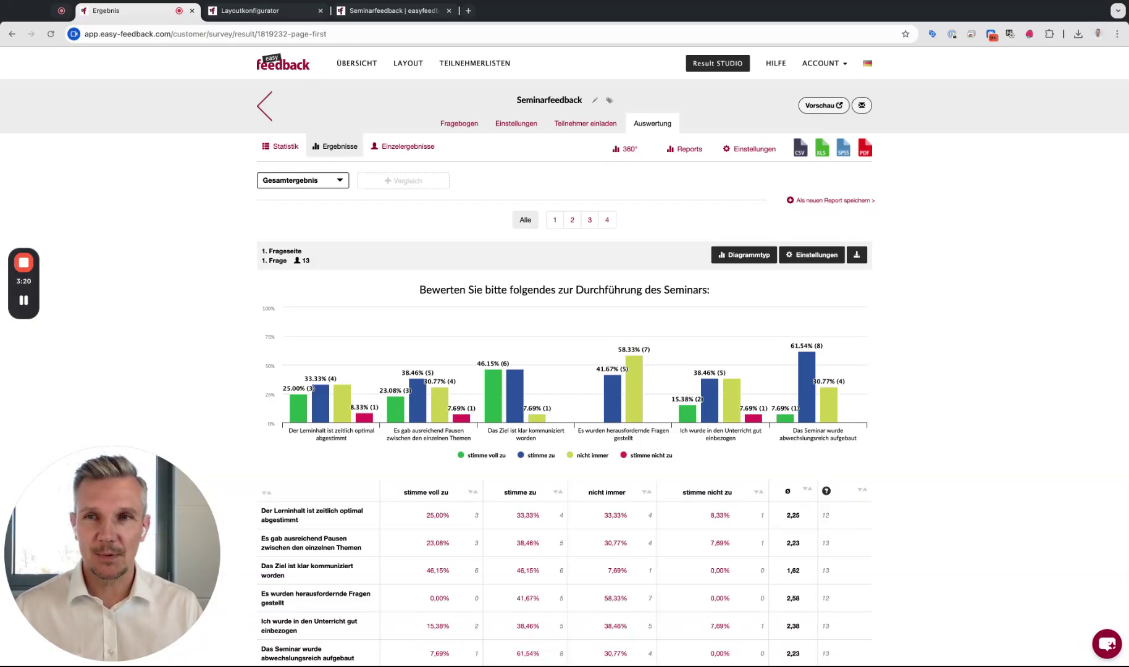
# - Switch to the Seminarfeedback report in Result Studio and examine the question charts and the sentiment-rated open comments
pyautogui.click(400, 15)
pyautogui.scroll(-15, 529, 191)
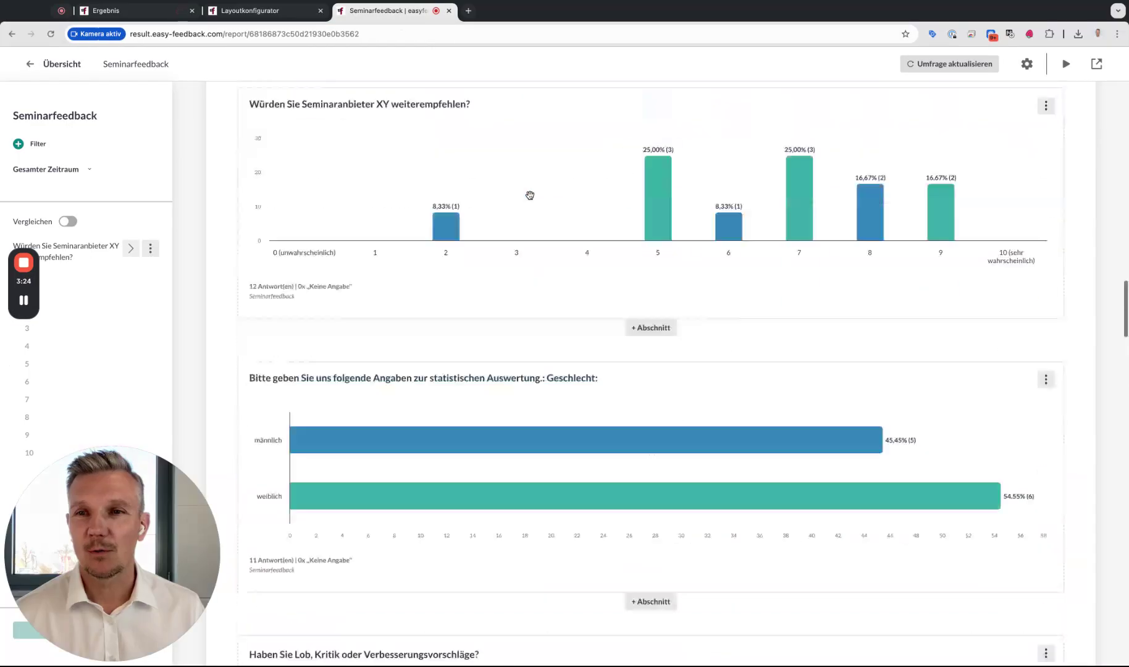
pyautogui.scroll(10, 530, 195)
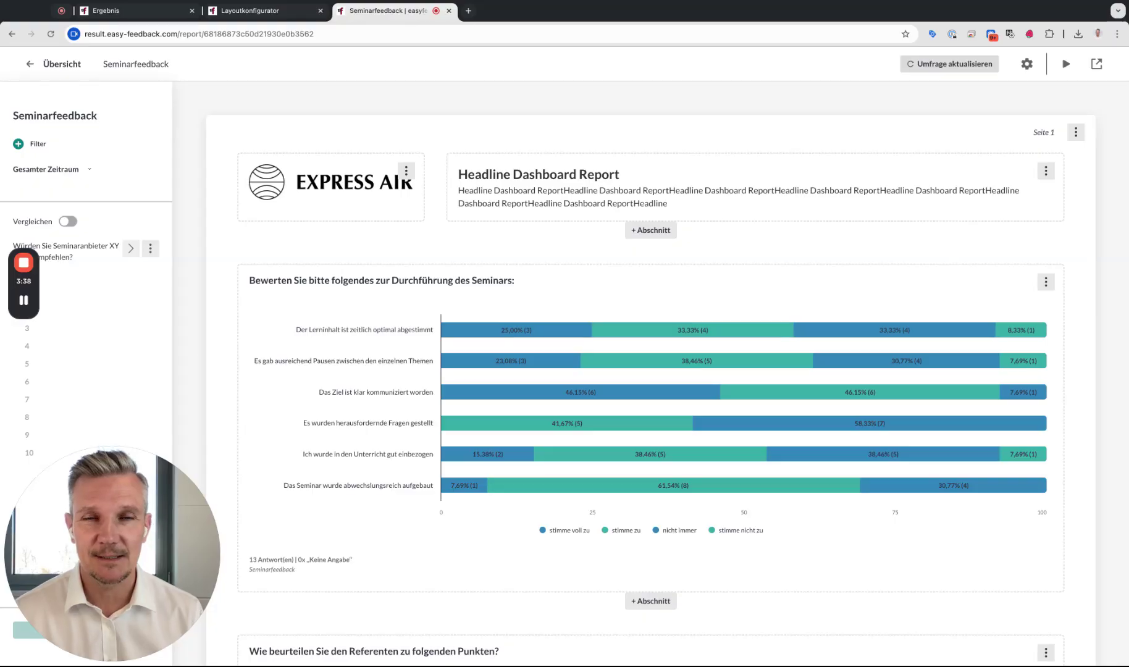
pyautogui.scroll(-15, 573, 253)
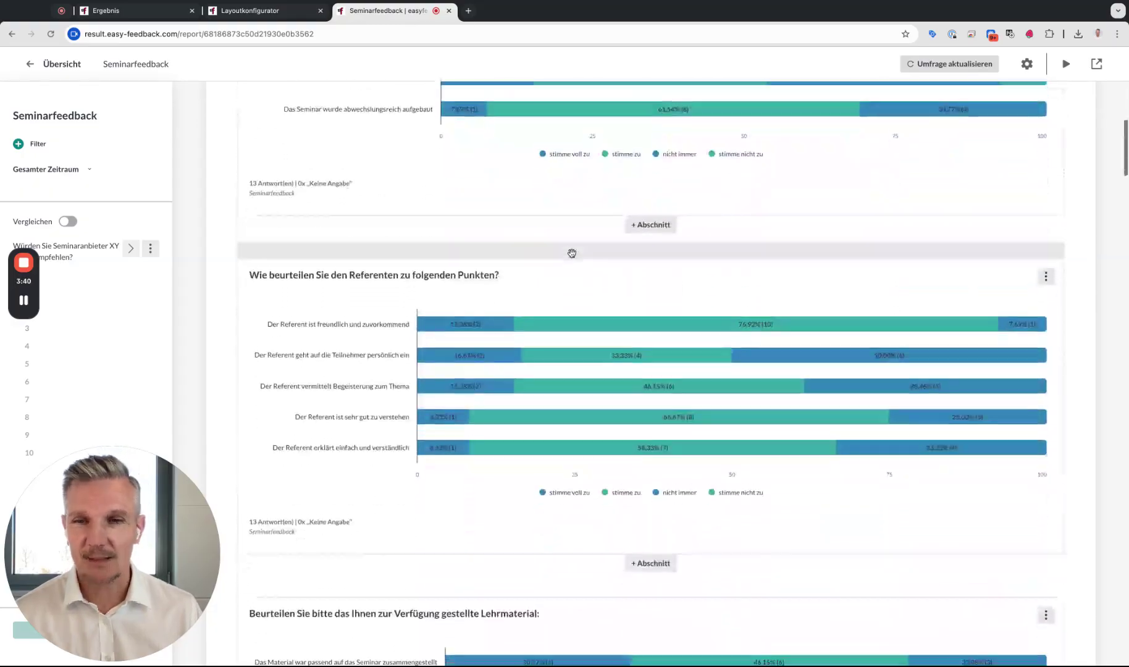
pyautogui.scroll(-20, 573, 254)
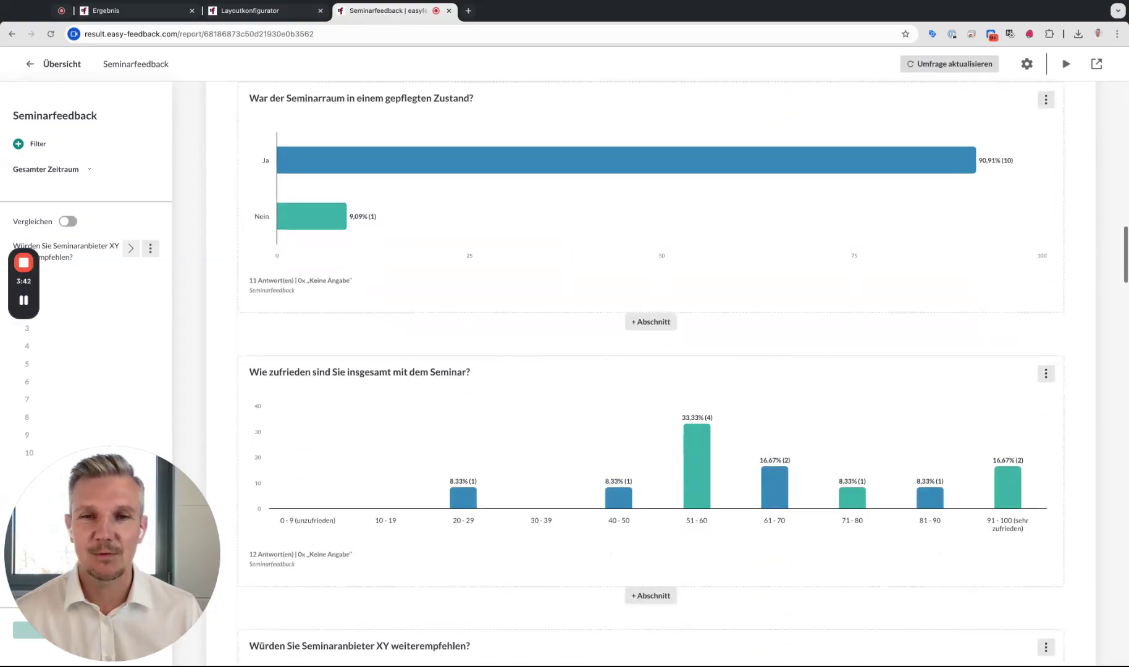
pyautogui.scroll(-8, 651, 373)
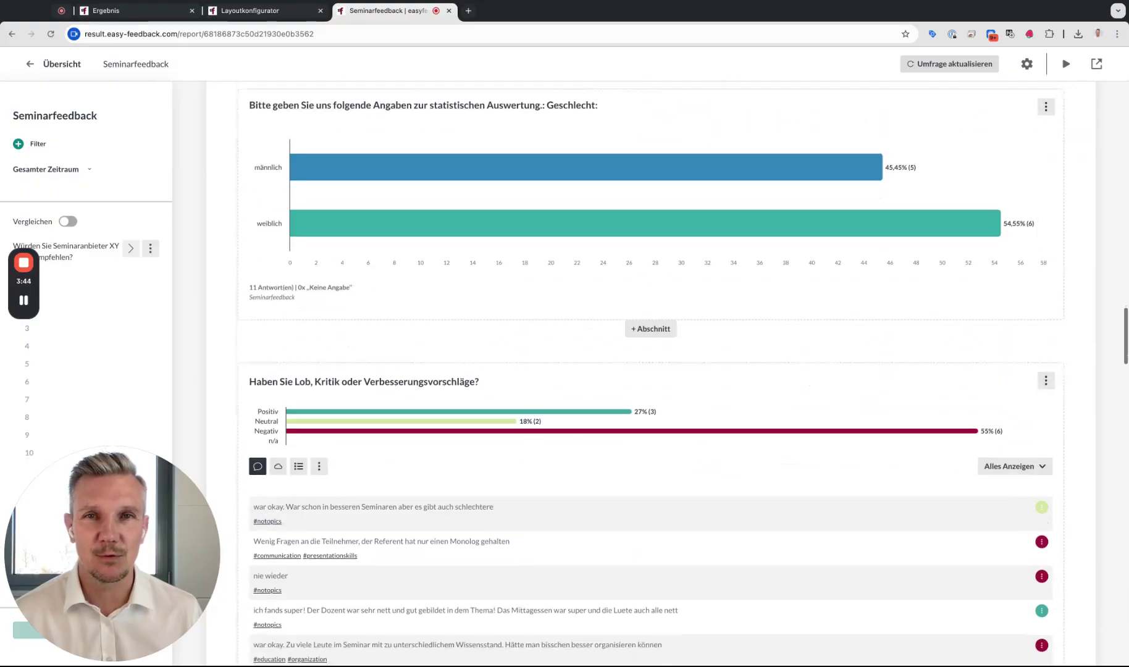
pyautogui.scroll(-2, 651, 374)
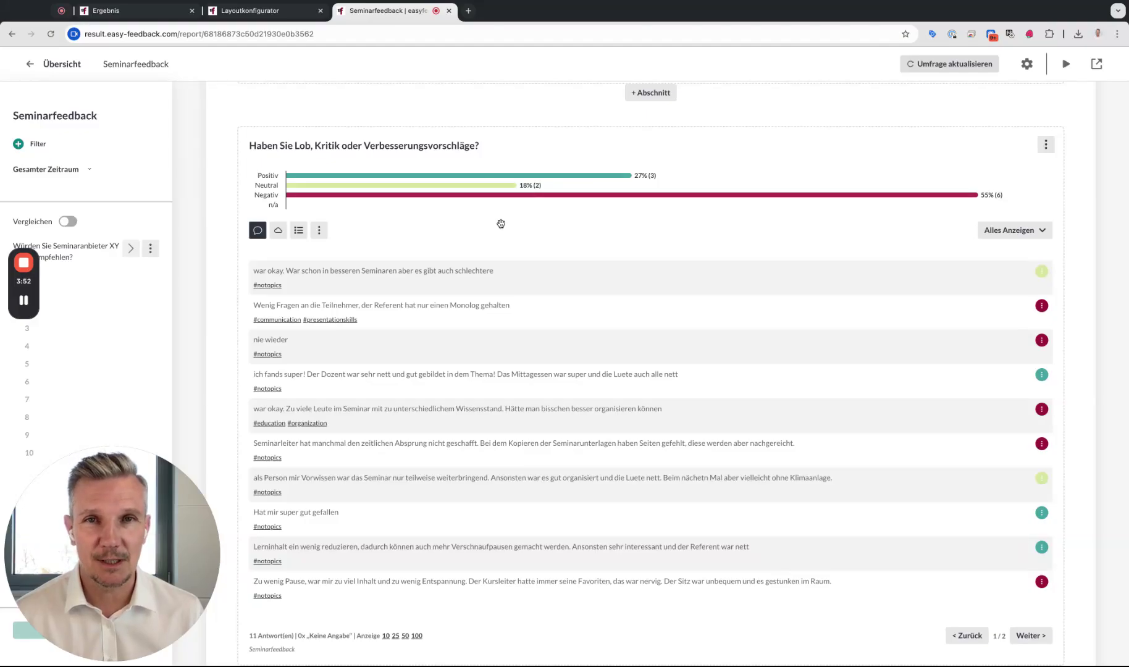
# - Examine the report's AI-generated conclusions, topic list, overall mood, Top 5 / Low 5, SWOT analysis and recommended measures
pyautogui.scroll(-10, 577, 358)
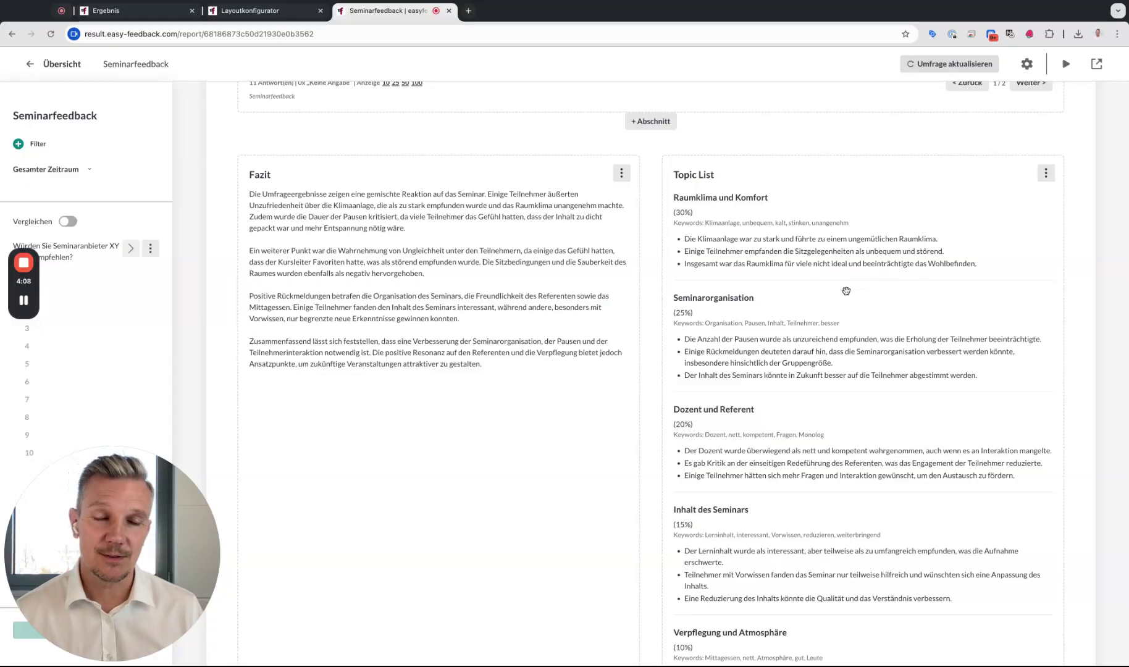
pyautogui.scroll(-1, 850, 291)
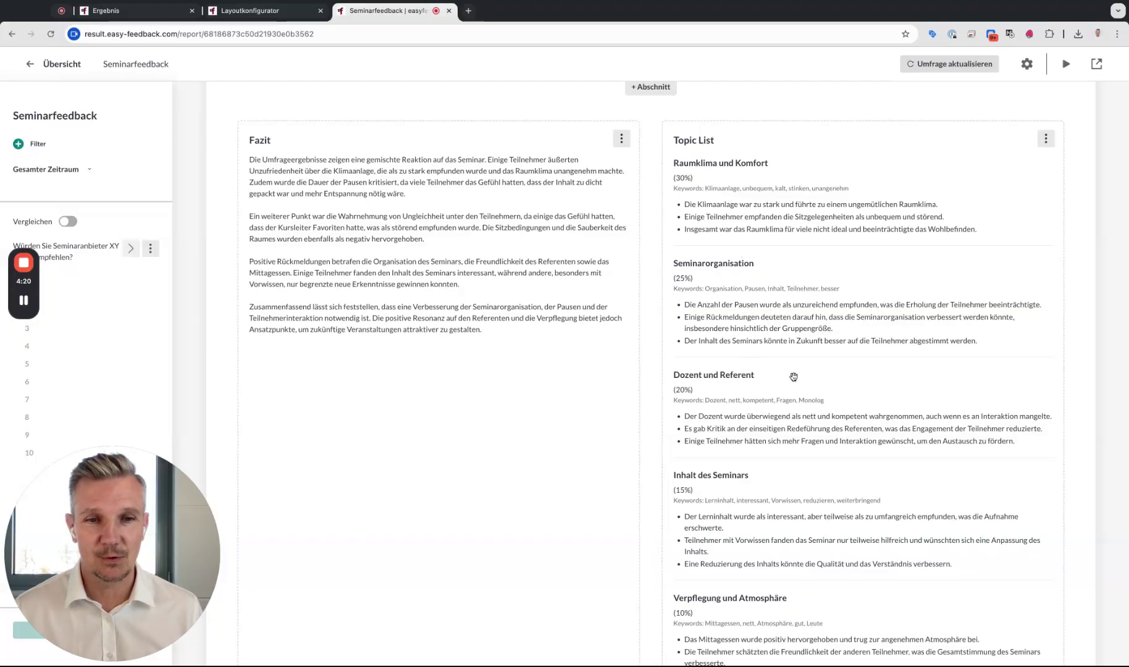
pyautogui.scroll(-3, 802, 380)
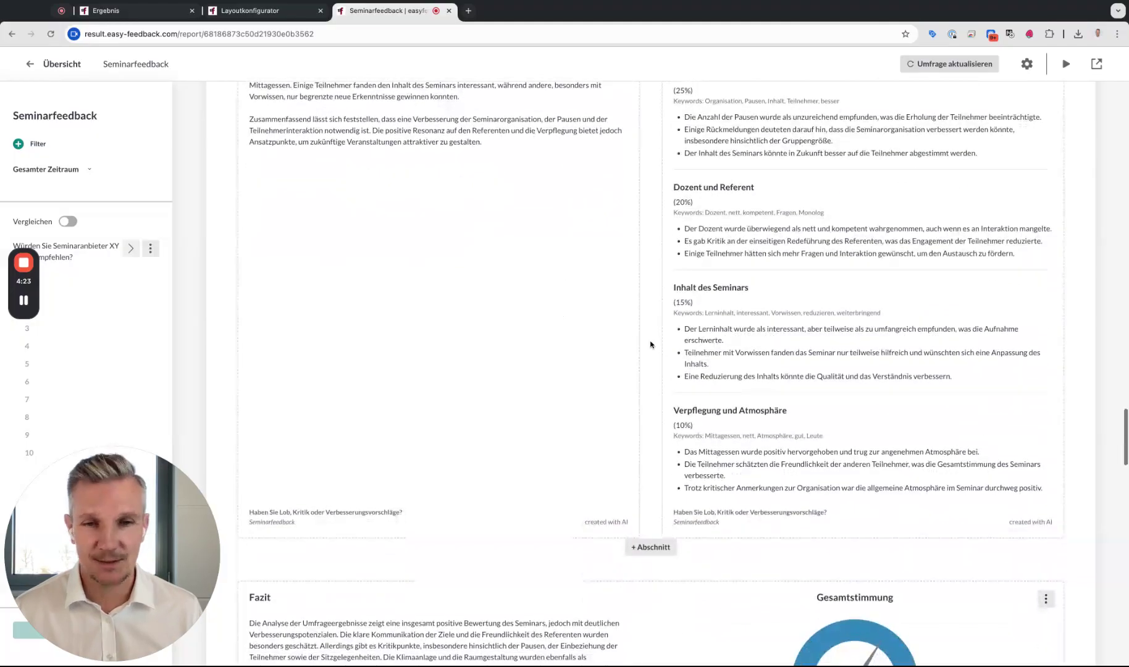
pyautogui.scroll(-2, 654, 341)
pyautogui.scroll(-8, 655, 341)
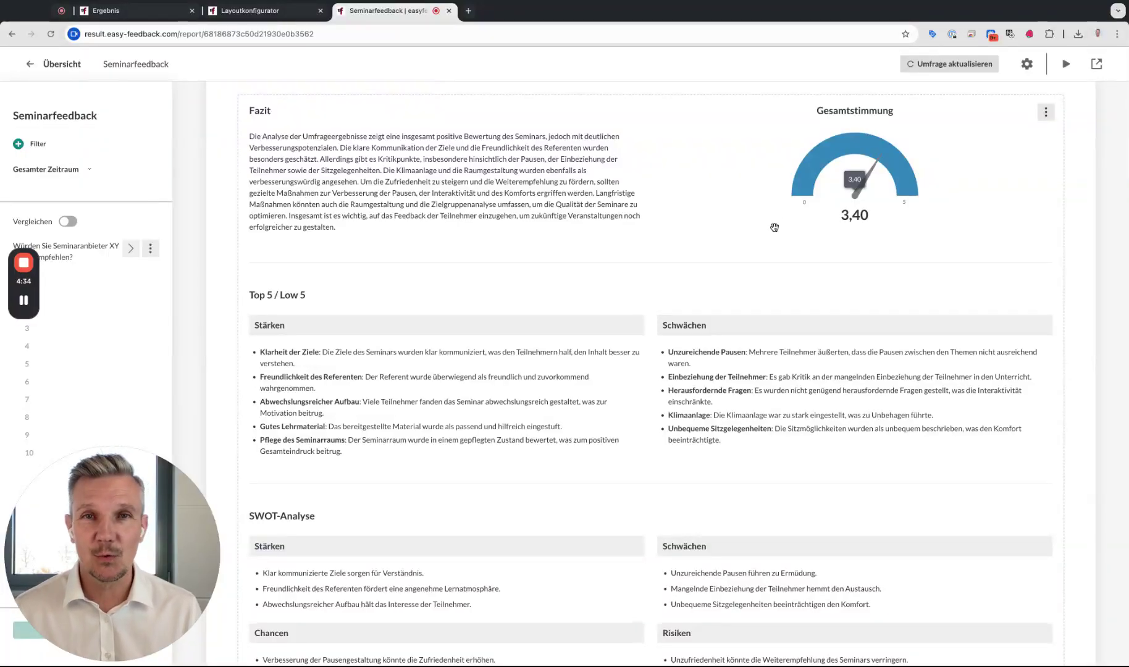
pyautogui.scroll(-3, 654, 281)
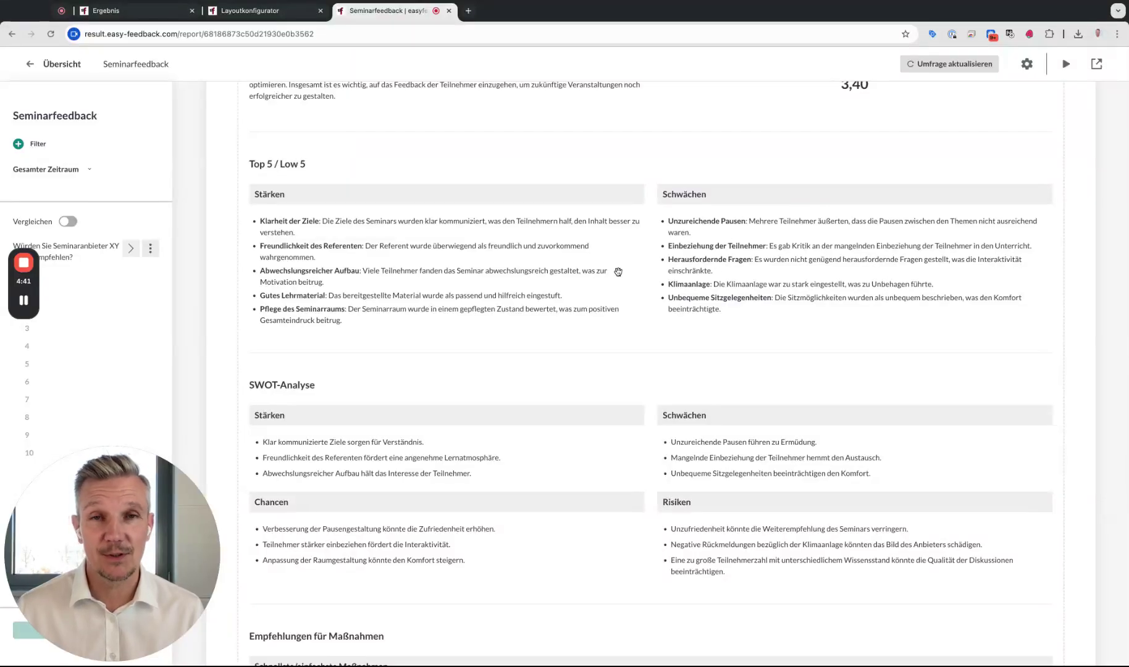
pyautogui.scroll(-3, 653, 288)
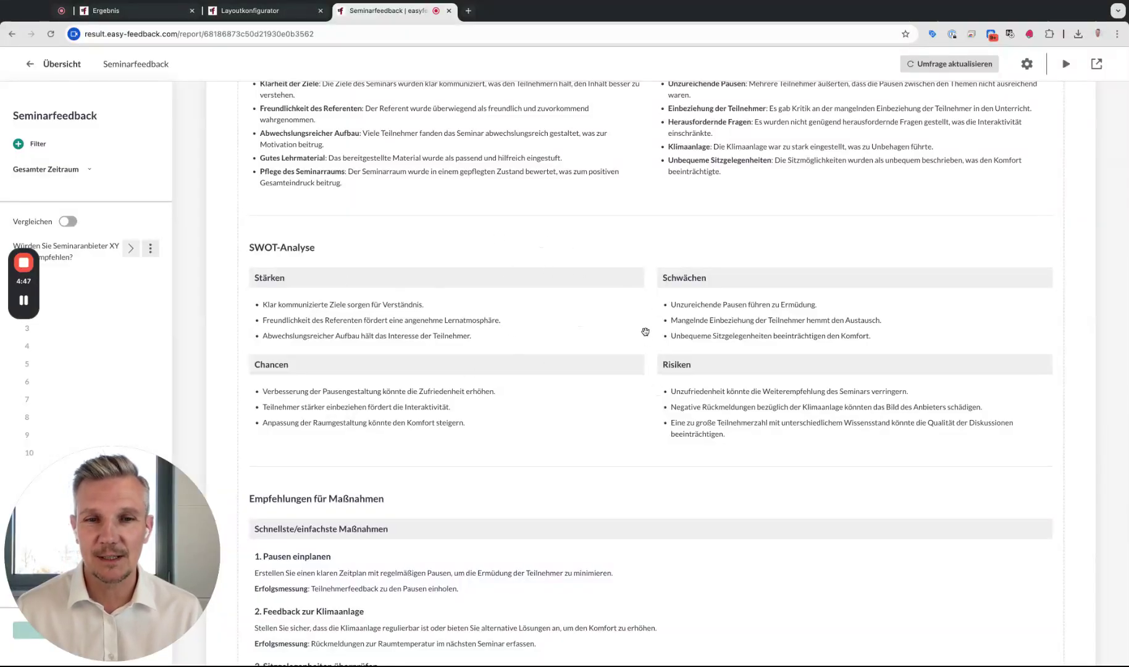
pyautogui.scroll(-8, 643, 319)
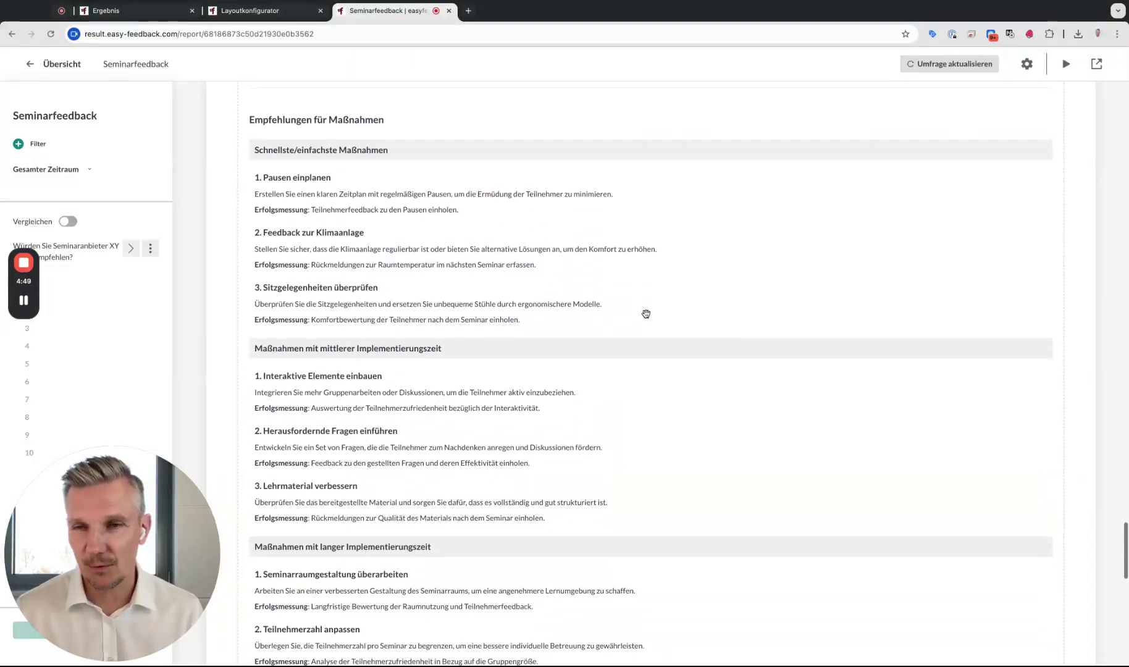